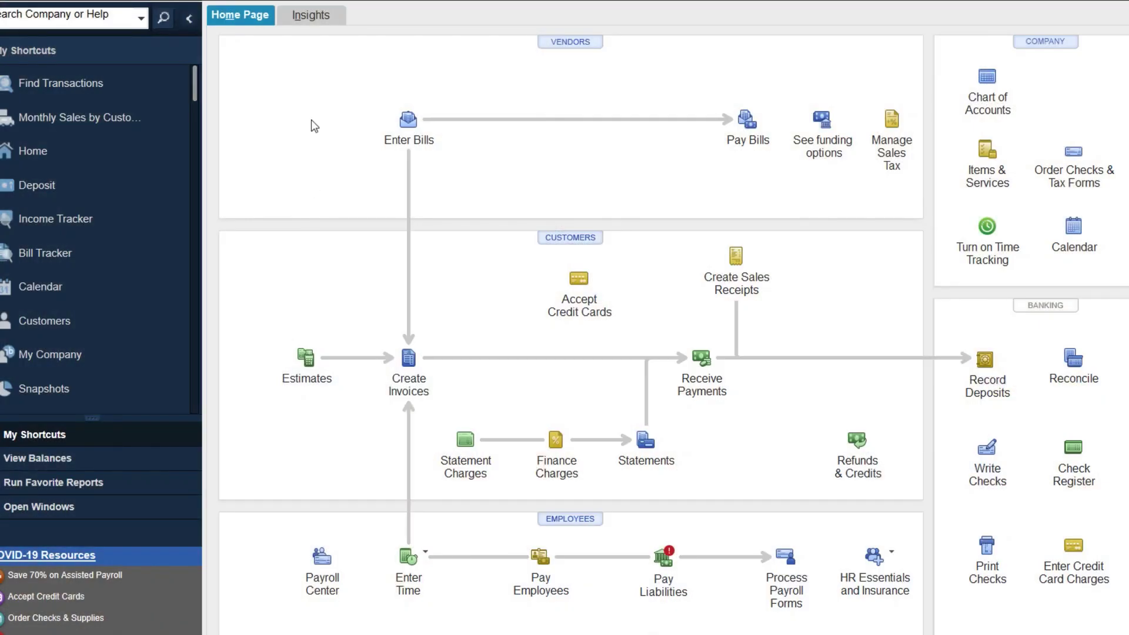
Choose Vendors > 1099 Forms > Print/E-file 1099 Forms and move the mapping notice into view
click(335, 1)
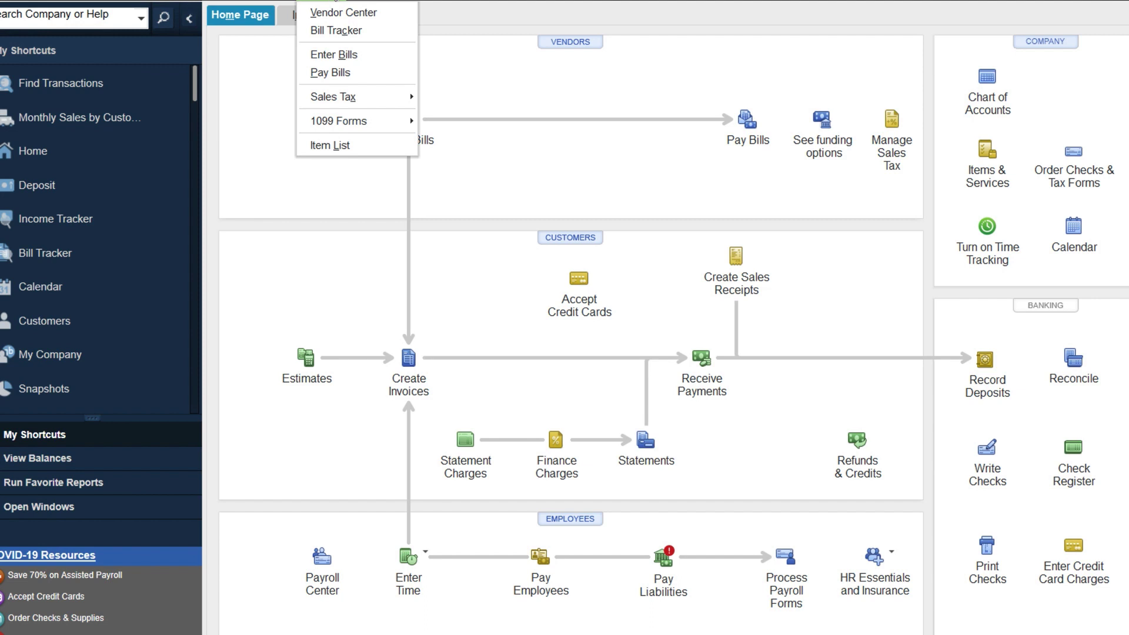
mouse_move(373, 129)
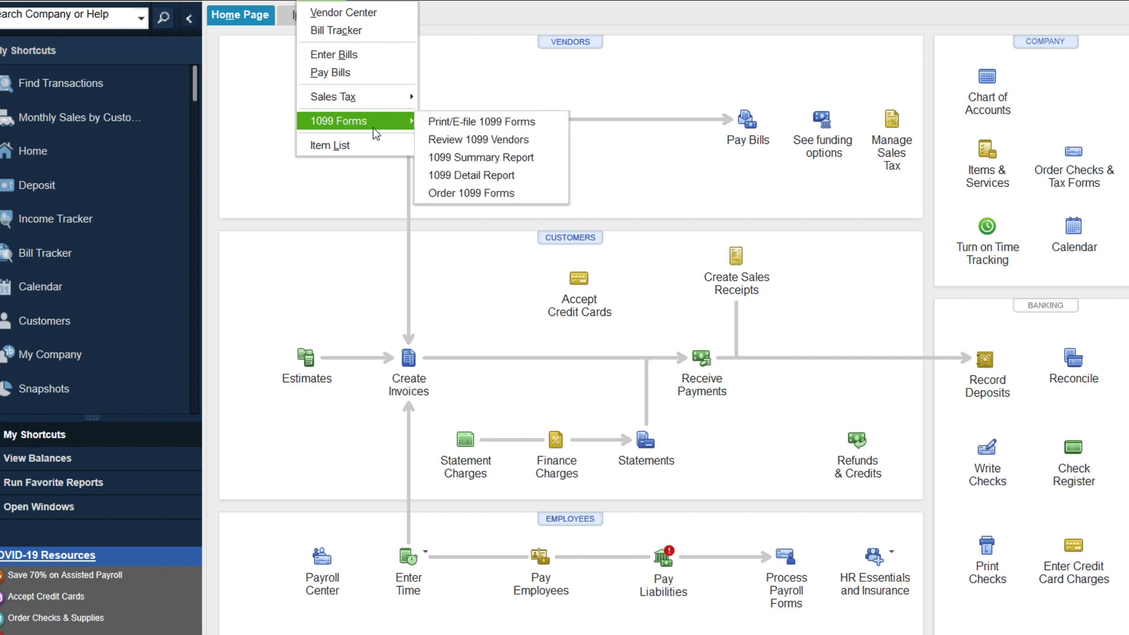
click(478, 121)
drag(478, 122, 477, 235)
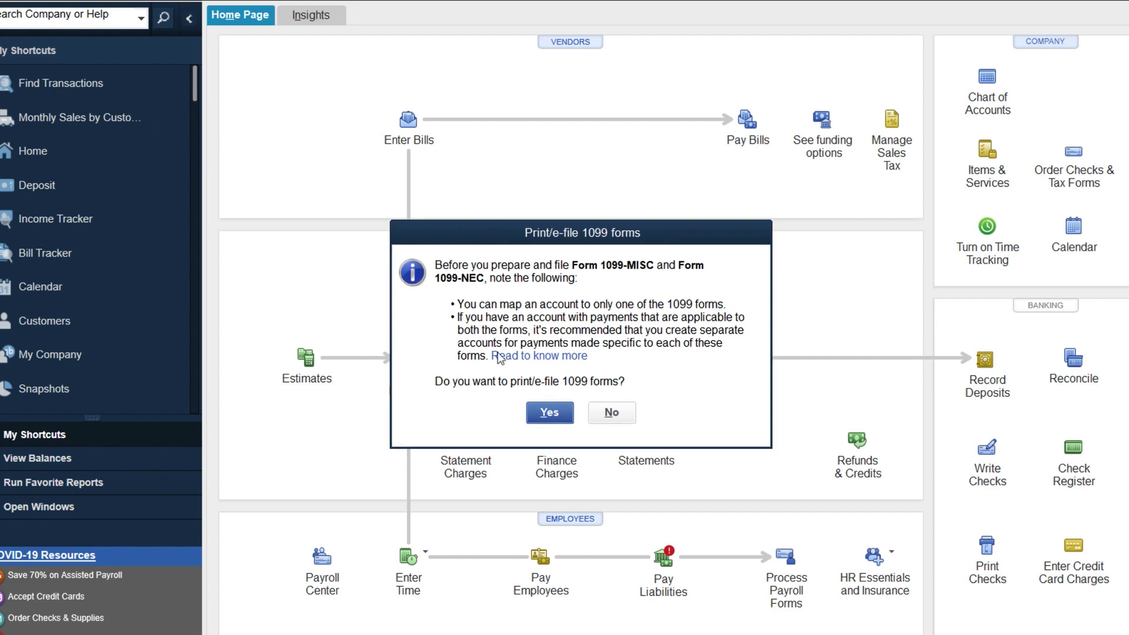
Accept the notice, start Form 1099-NEC, and advance to the account mapping step
click(544, 412)
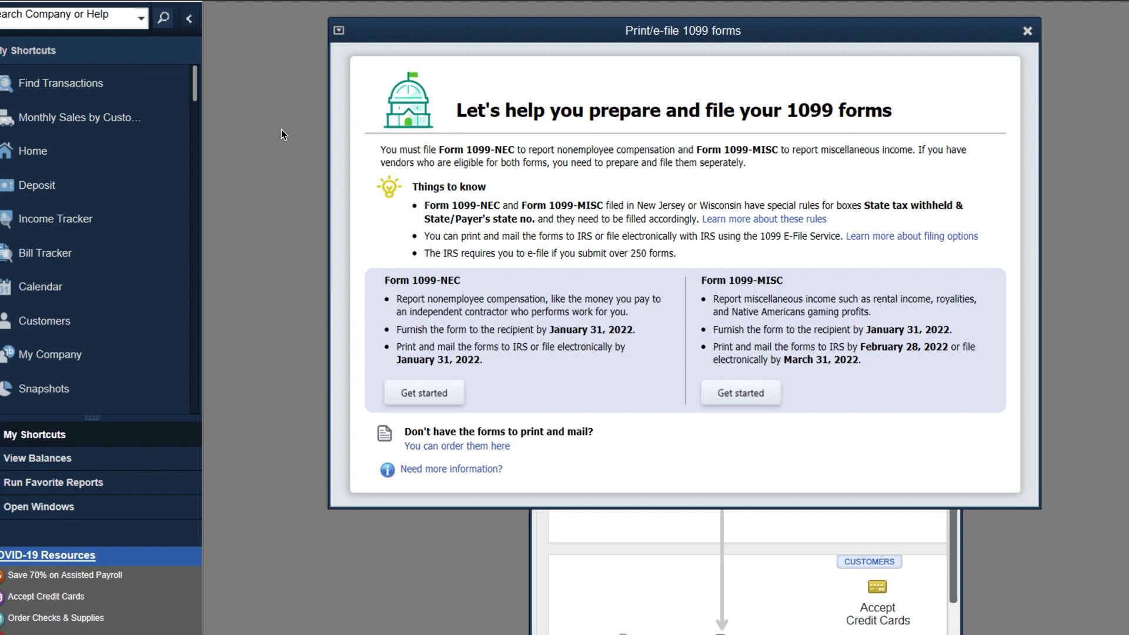
click(429, 400)
click(970, 466)
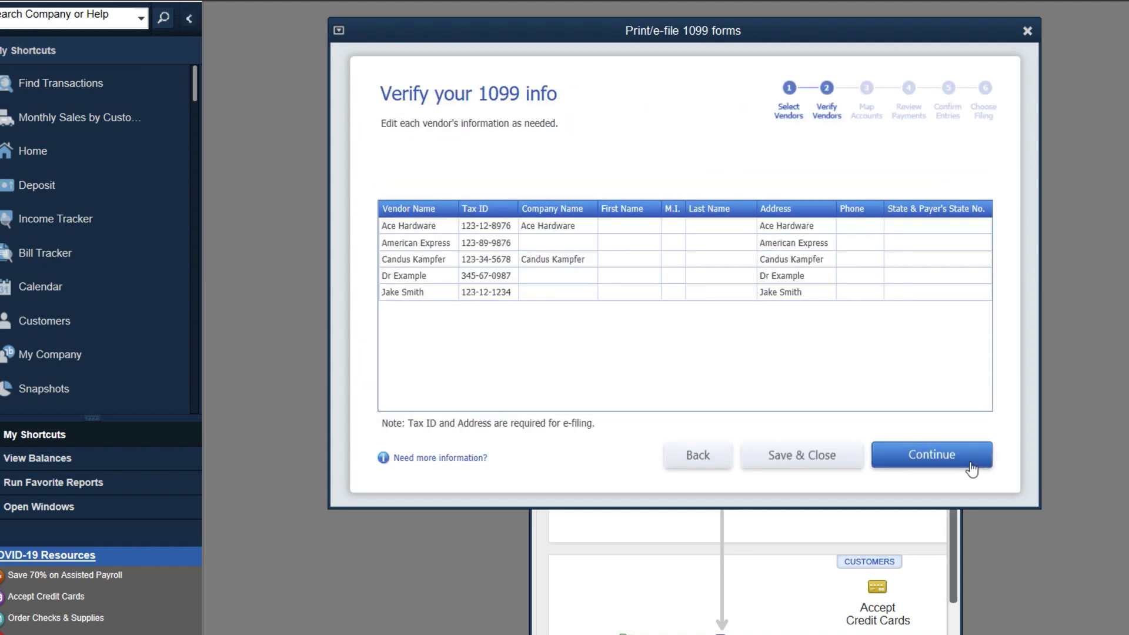
click(970, 465)
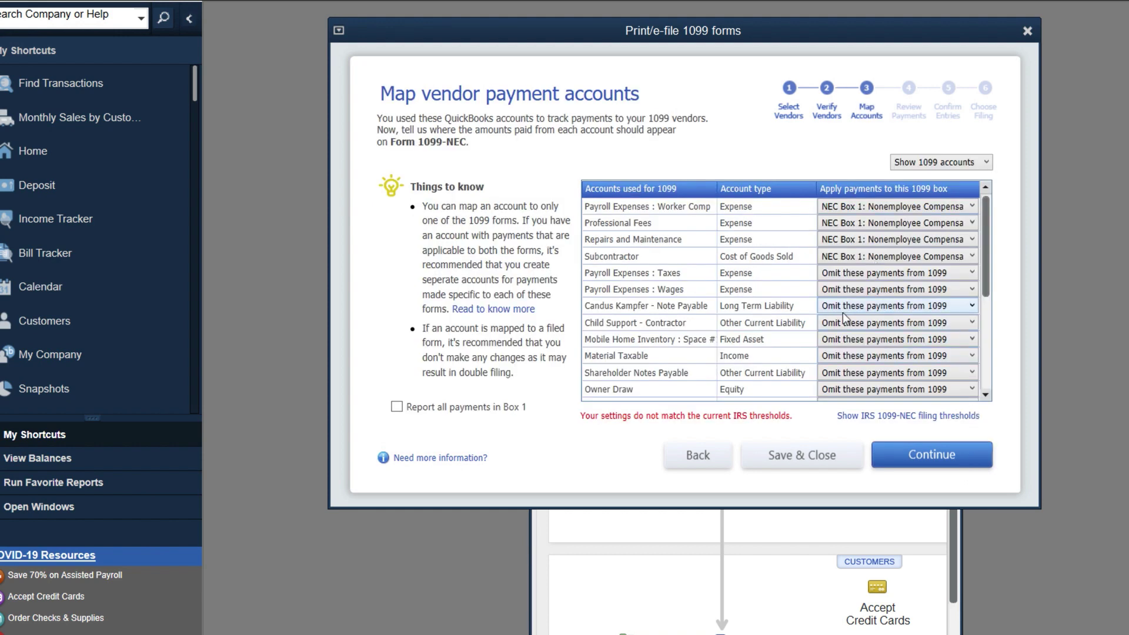
Inspect the Rent Expense and Job Supplies rows, finding Job Supplies tied to MISC Box 3
scroll(846, 323, down, 4)
click(941, 393)
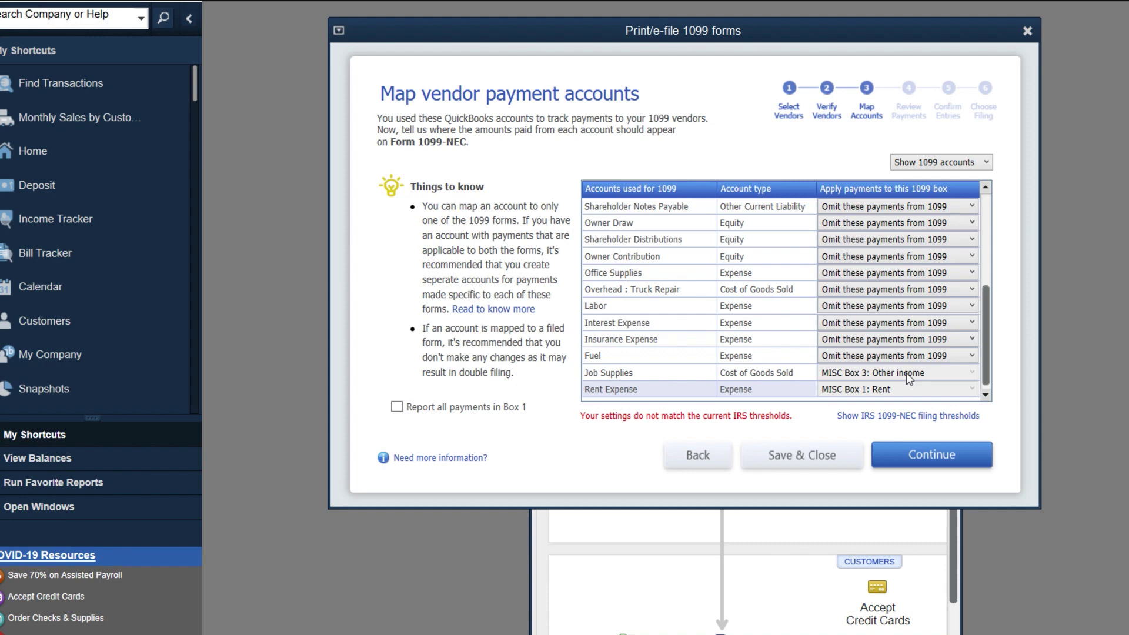
click(924, 375)
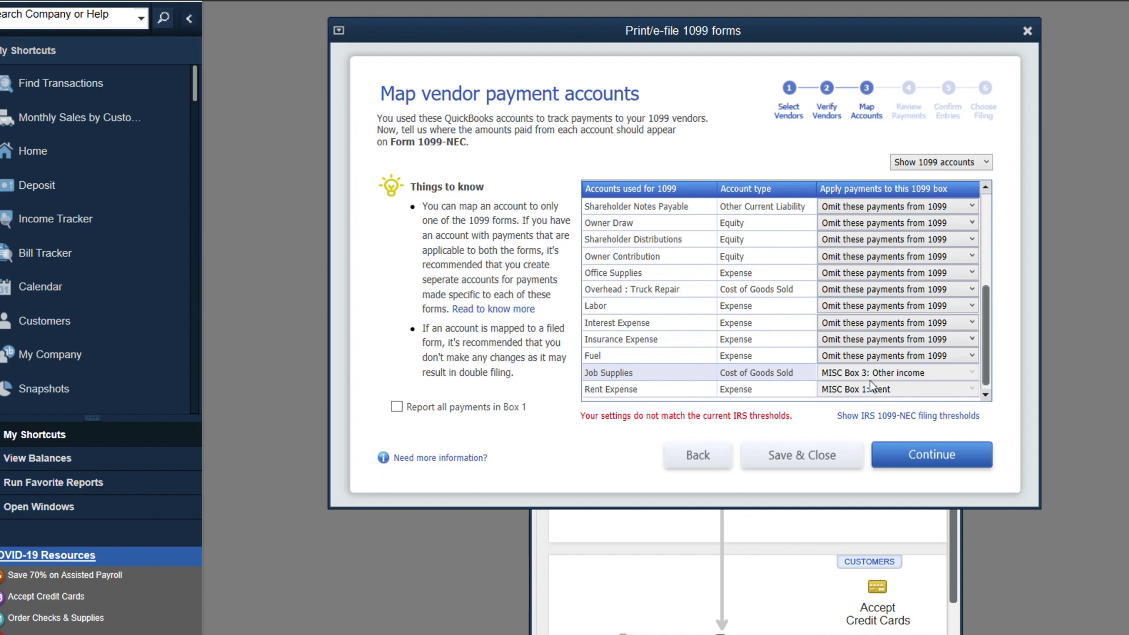
click(709, 459)
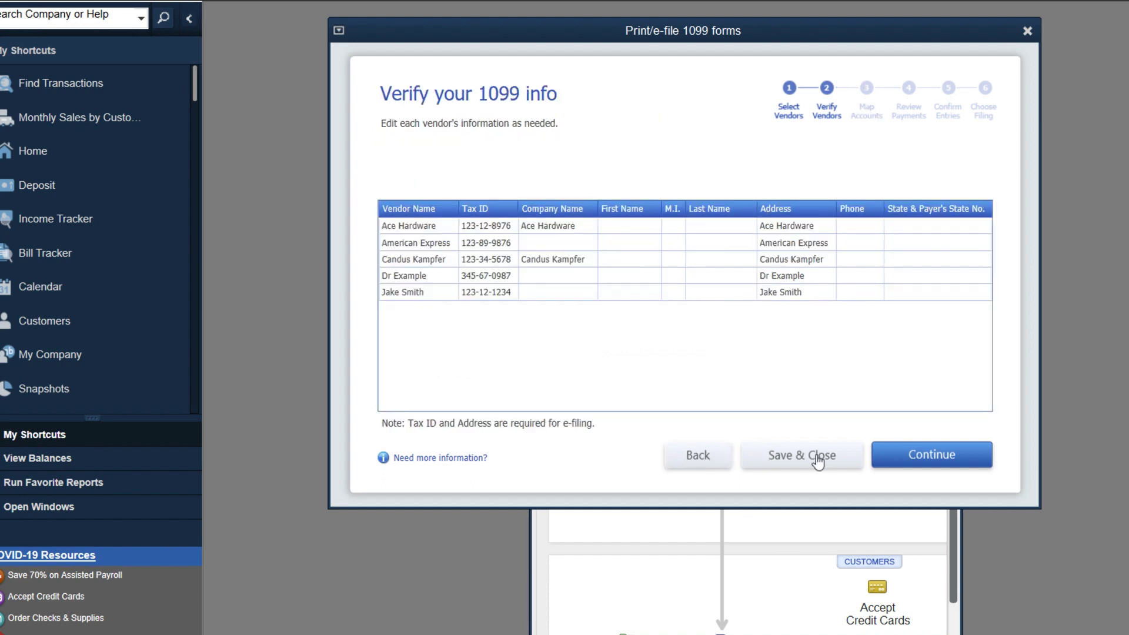
click(910, 458)
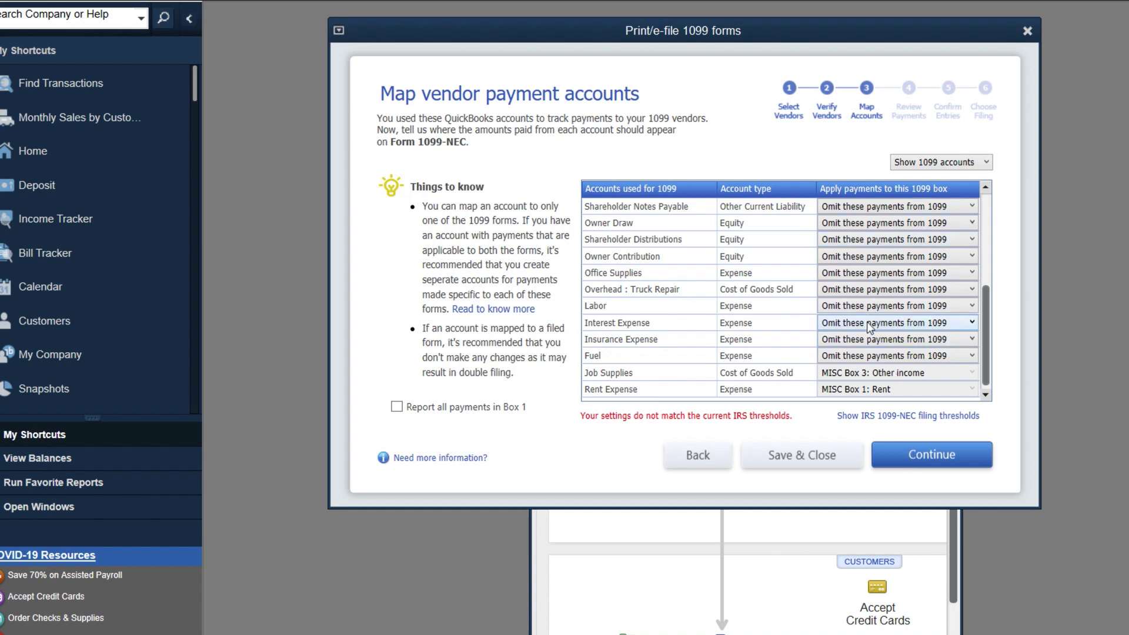
Review the 1099 box choices for Owner Contribution and Office Supplies without changing them
click(915, 255)
click(916, 255)
click(934, 273)
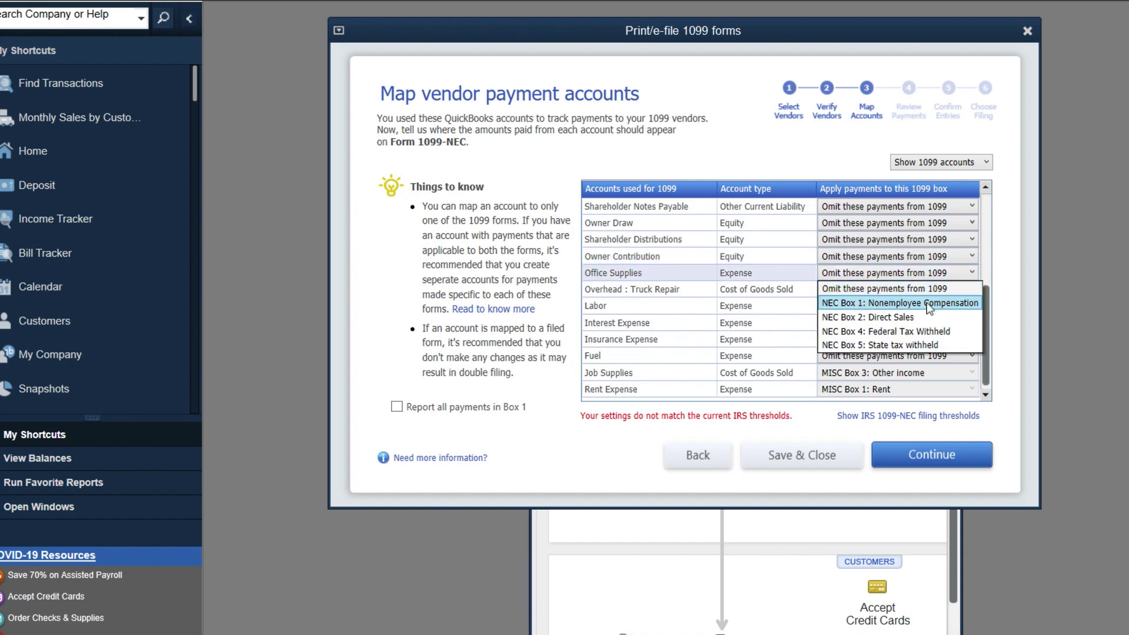
click(929, 288)
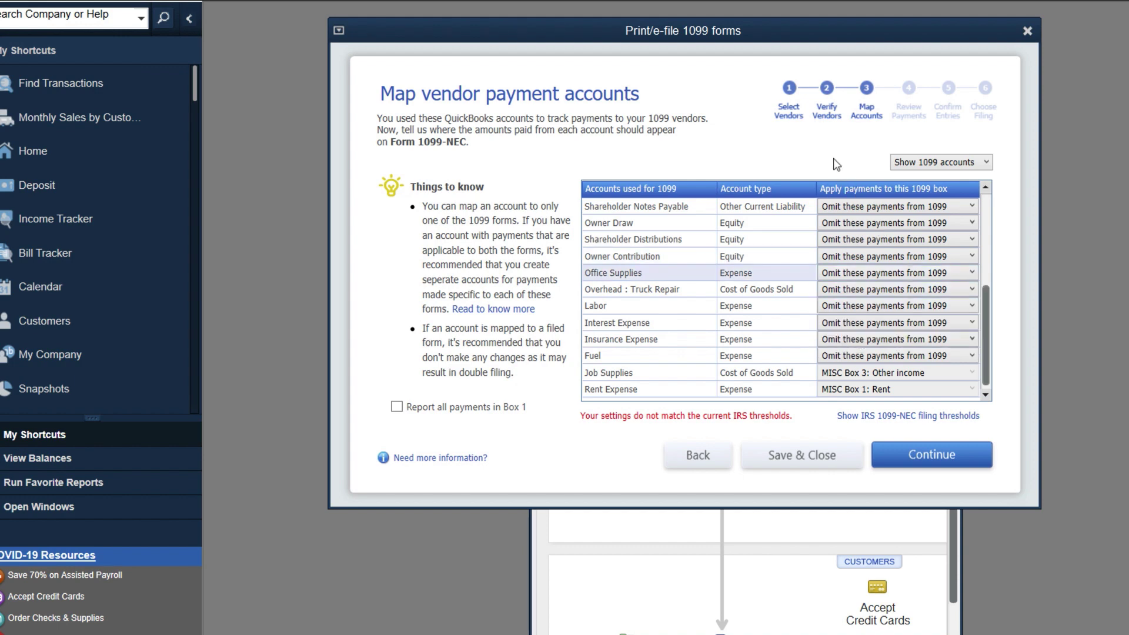
click(939, 388)
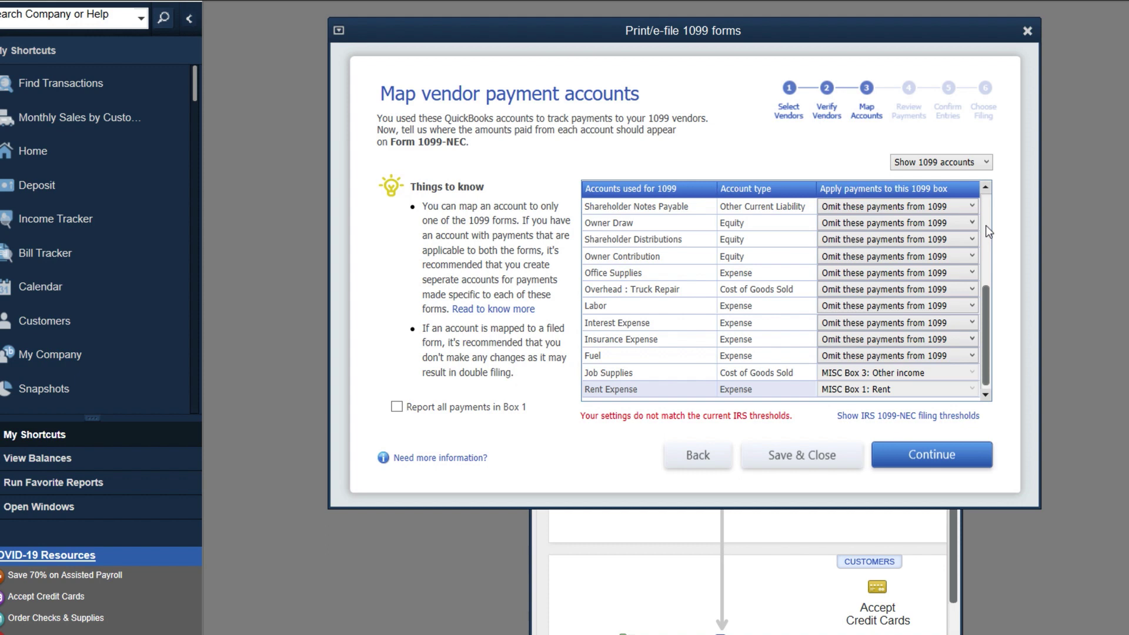
Switch the account filter to all accounts, then back to only 1099 accounts
click(986, 162)
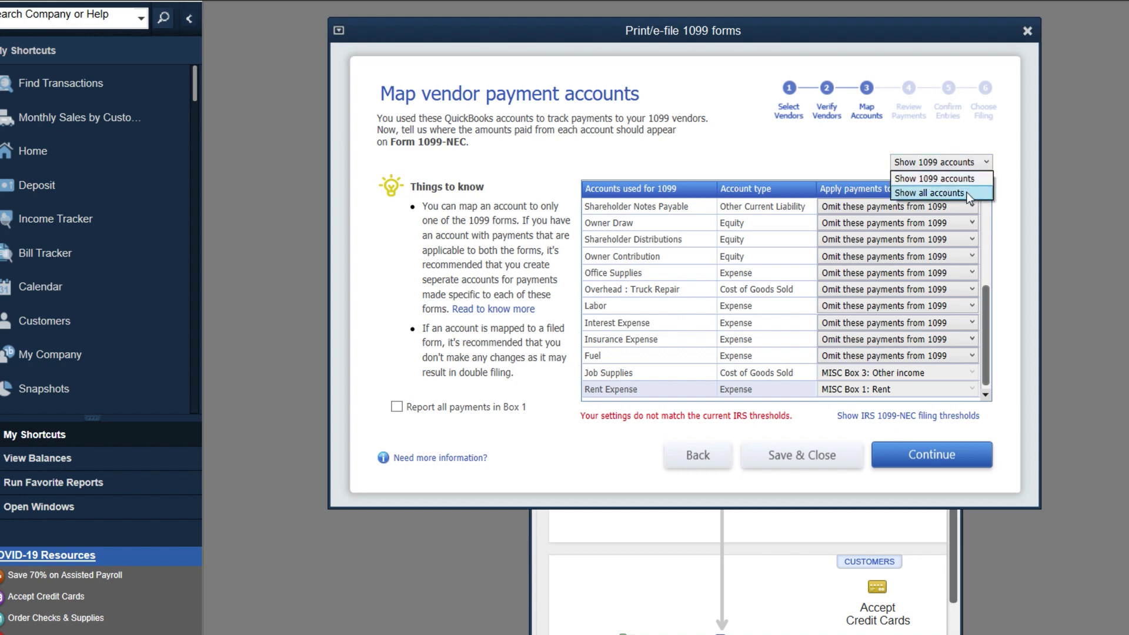
click(966, 192)
click(969, 165)
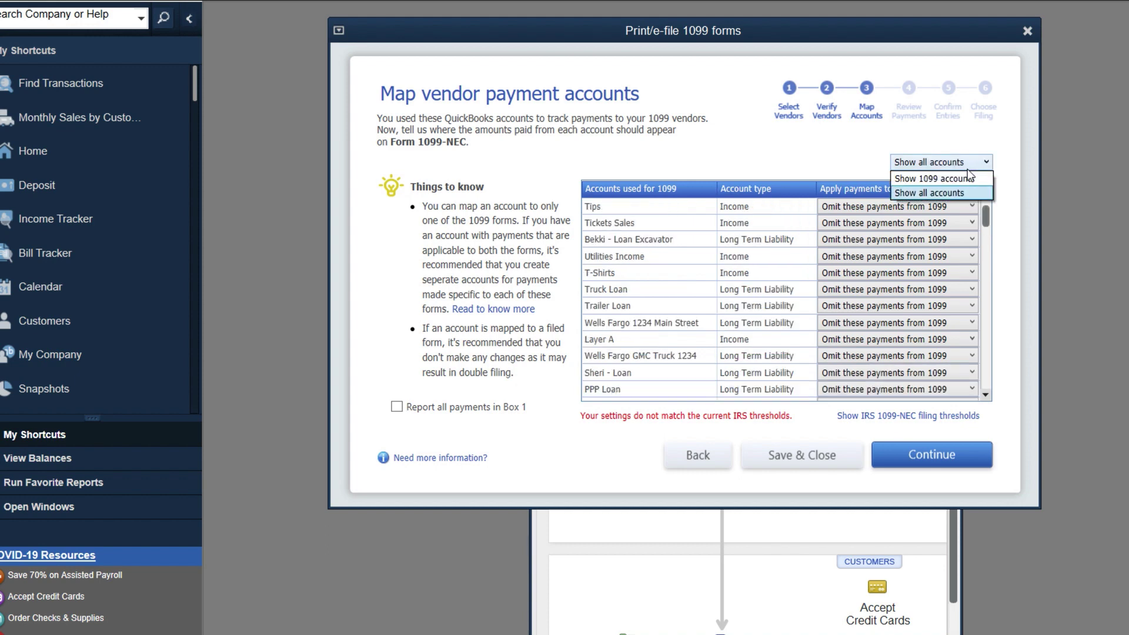
click(967, 177)
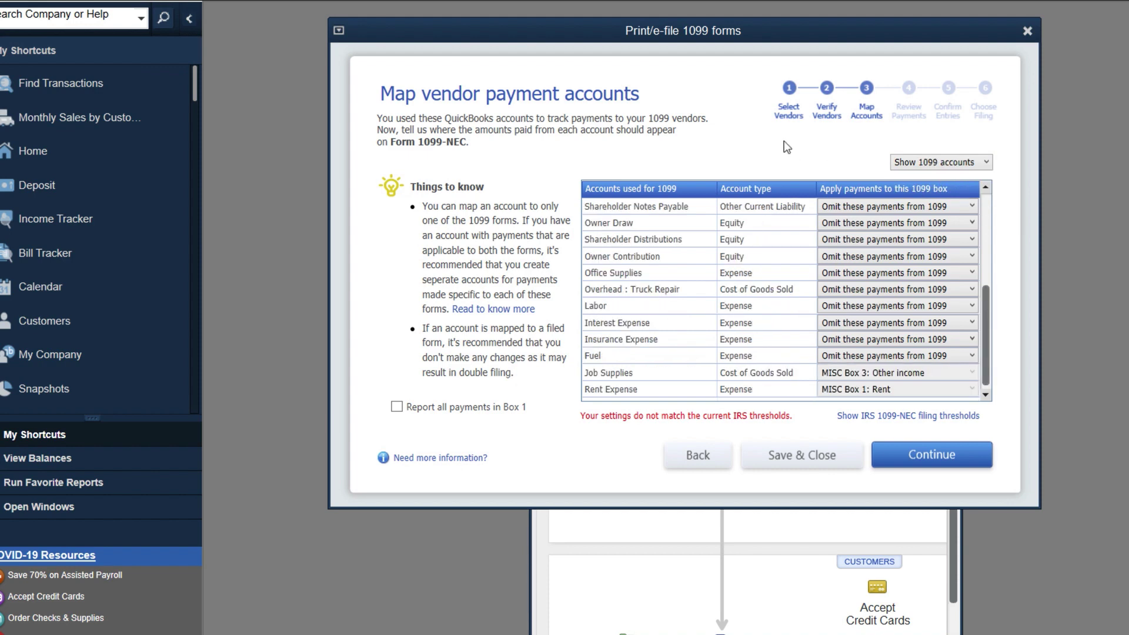
Save and exit the 1099 wizard, then relaunch it and begin the Form 1099-MISC filing
click(782, 459)
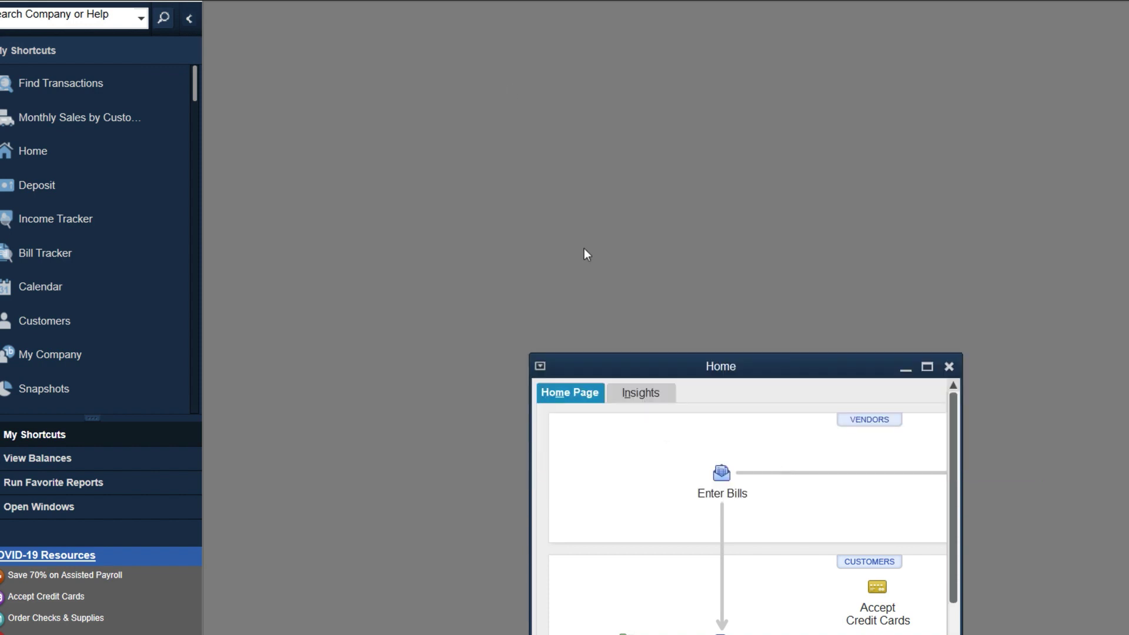
click(379, 2)
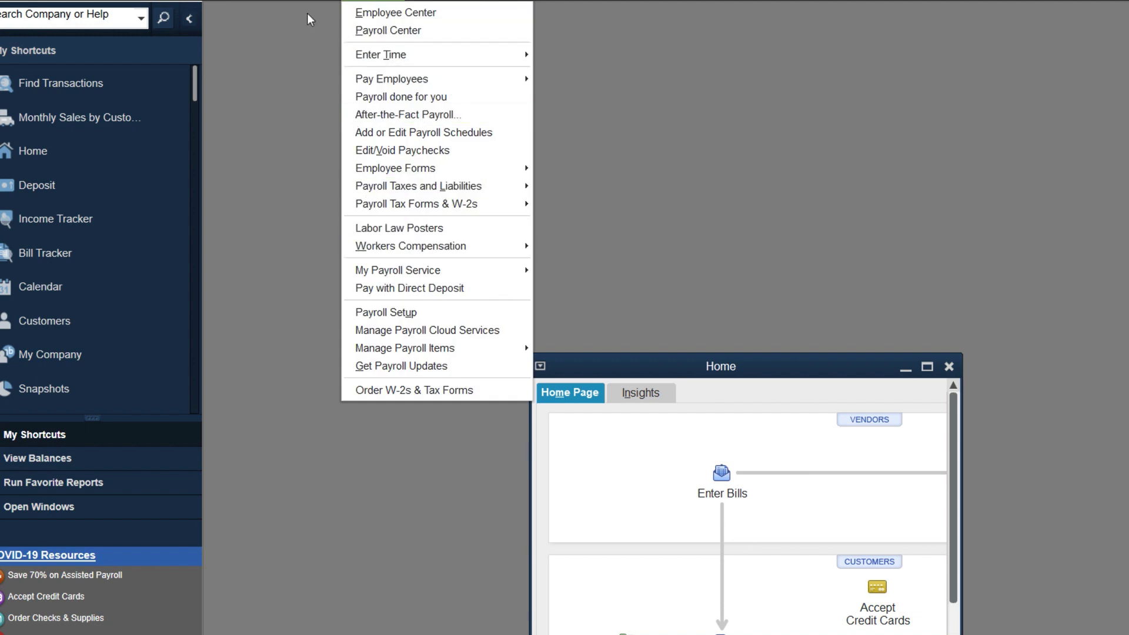
mouse_move(310, 1)
mouse_move(378, 116)
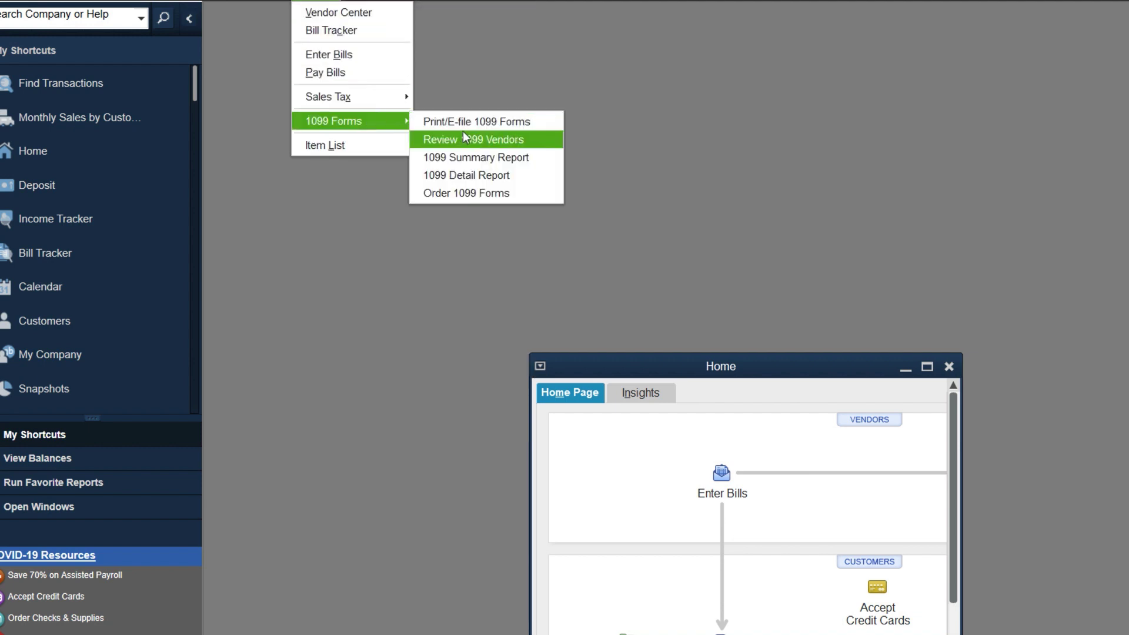
click(487, 122)
click(551, 303)
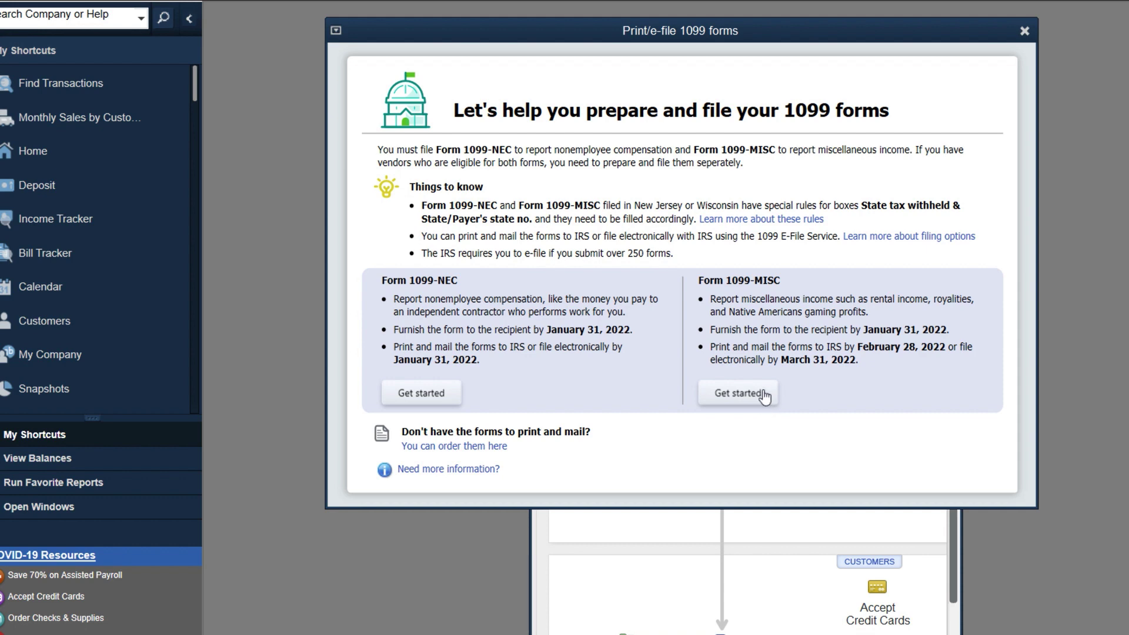
click(739, 404)
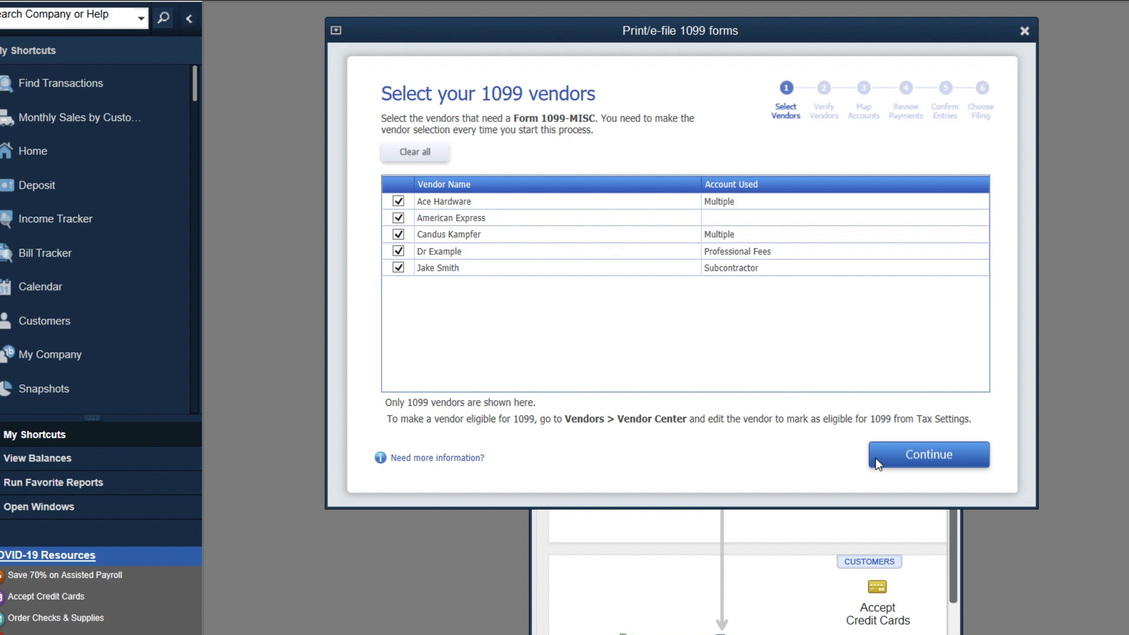
Advance to the 1099-MISC mapping and set Job Supplies to 'Omit these payments from 1099'
click(880, 463)
click(880, 464)
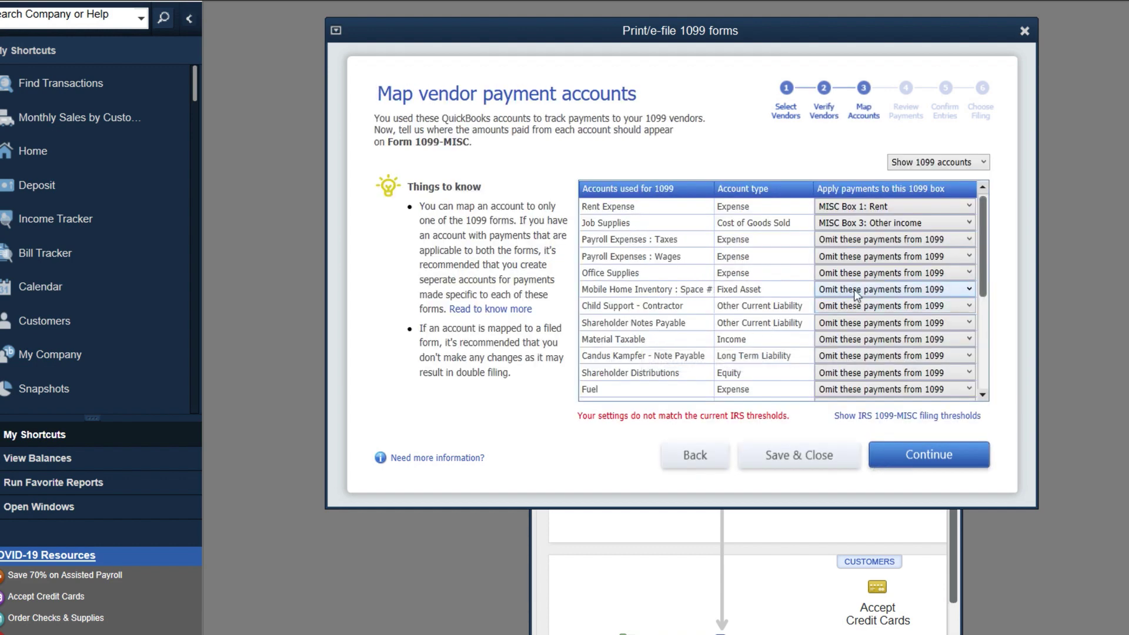
click(882, 223)
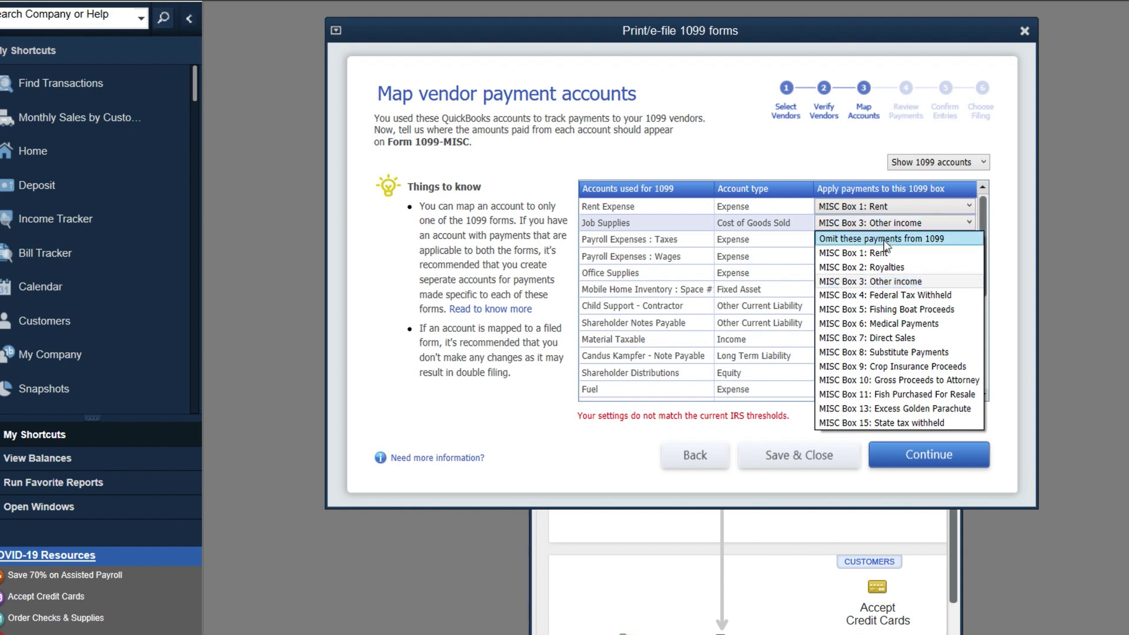
click(885, 241)
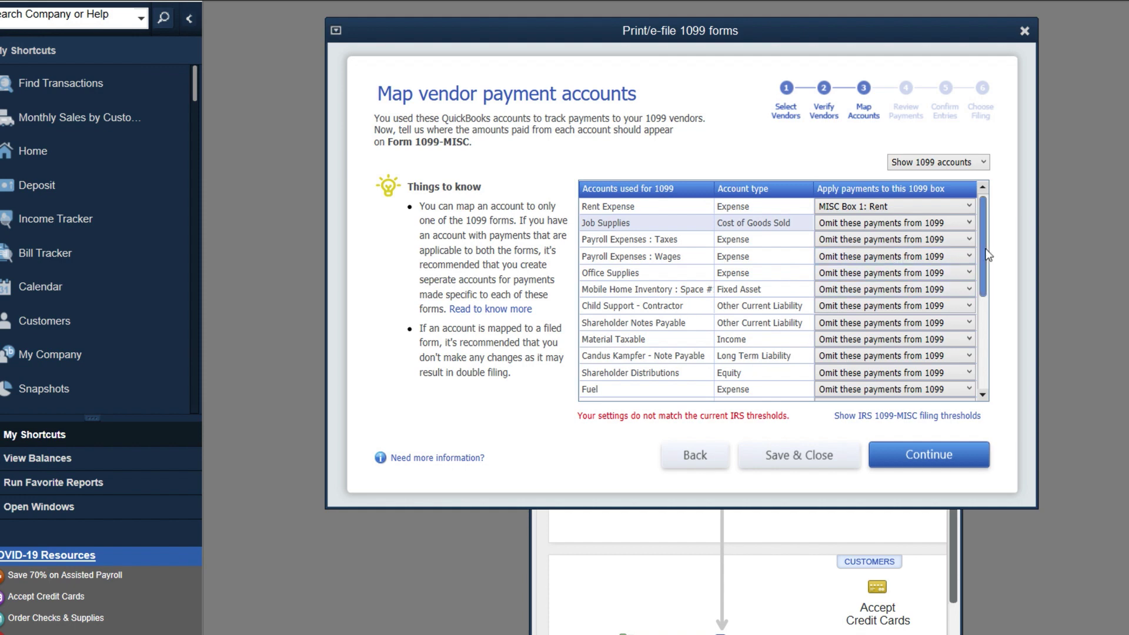
Confirm Job Supplies remains omitted and save and close the 1099-MISC mapping
drag(985, 260, 1008, 394)
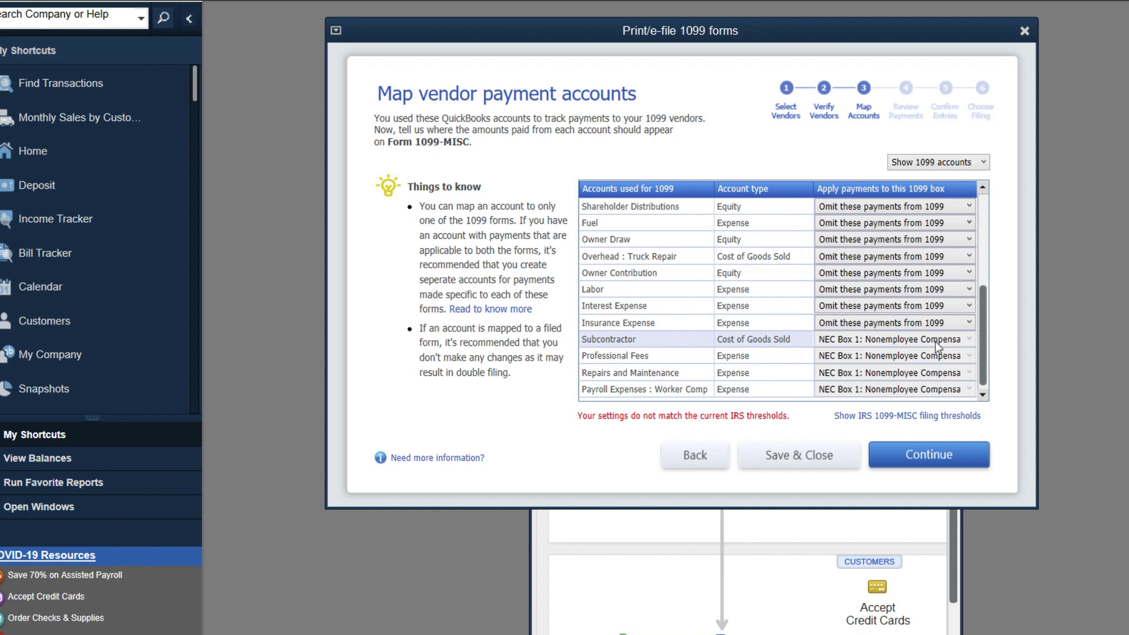
scroll(935, 341, up, 4)
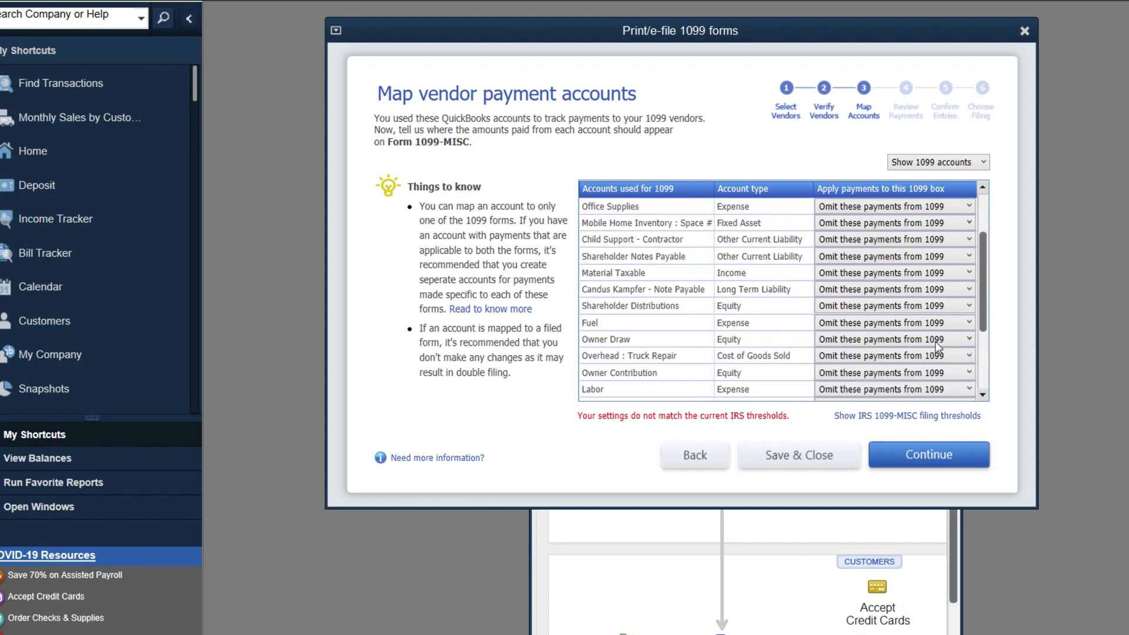
click(944, 229)
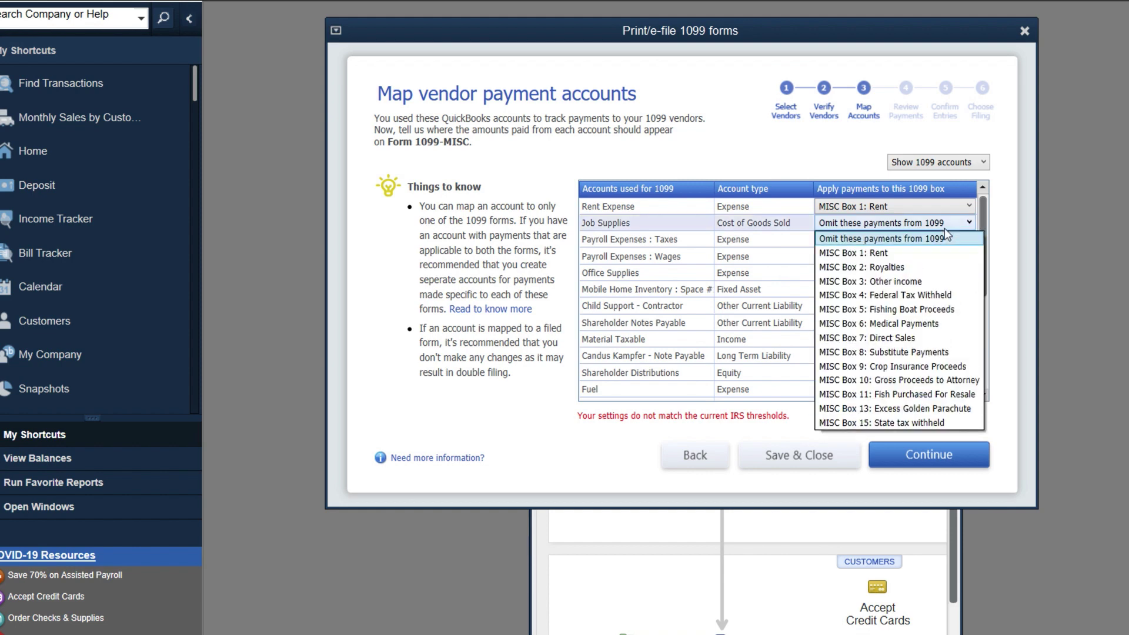
click(945, 228)
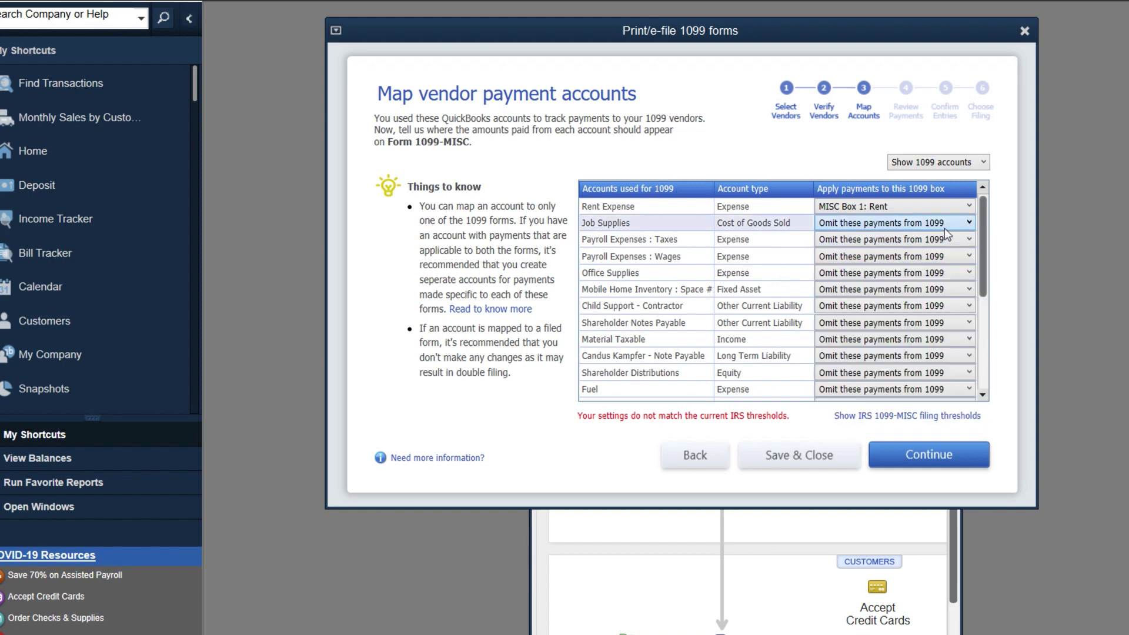
click(833, 469)
Relaunch Print/E-file 1099 Forms, start Form 1099-NEC, and advance to its account mapping page
click(318, 1)
mouse_move(391, 120)
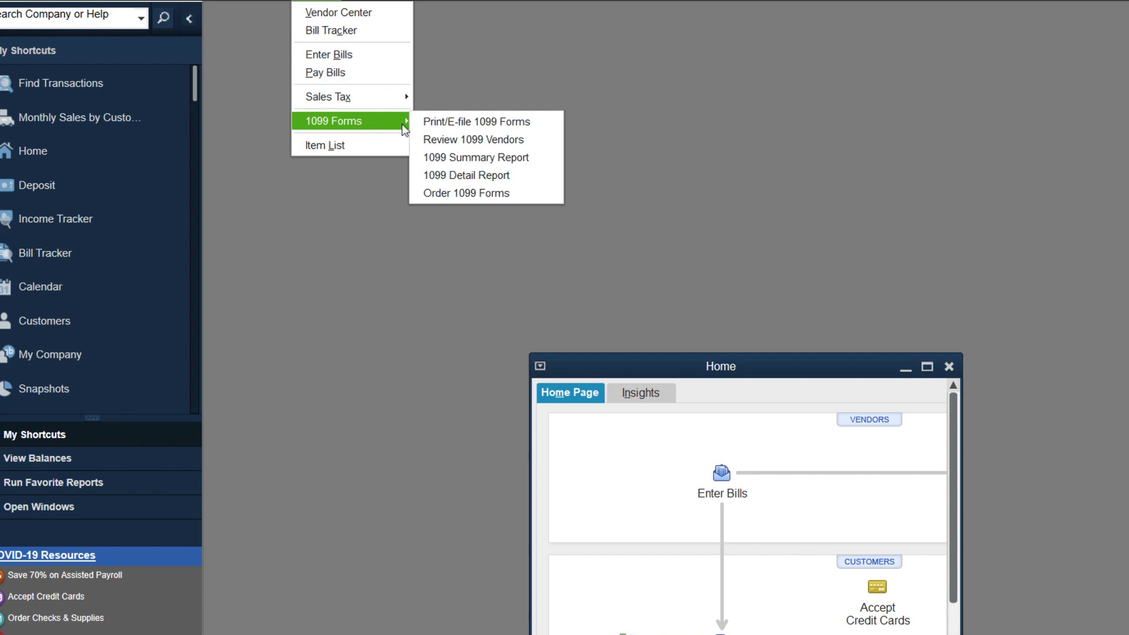
click(506, 121)
click(551, 304)
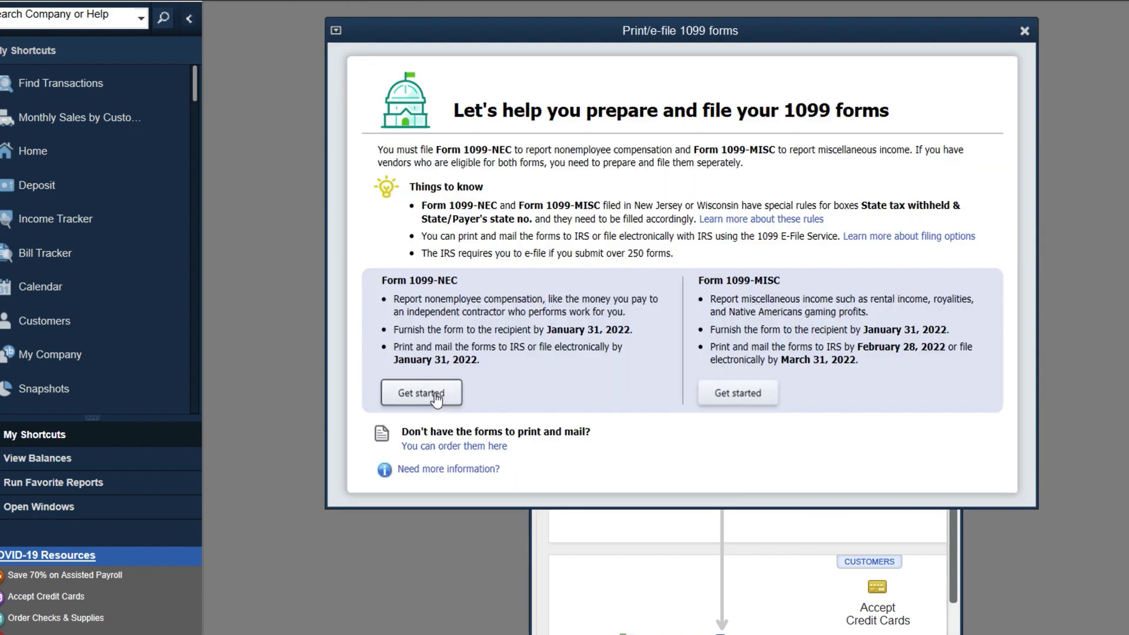
click(436, 399)
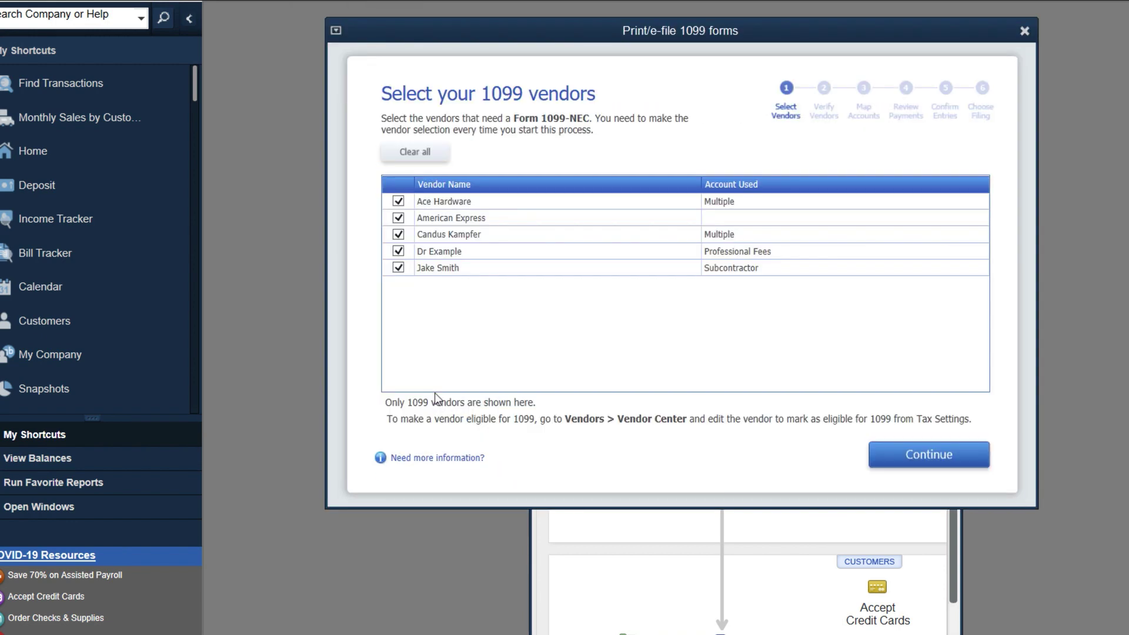
click(980, 465)
click(980, 465)
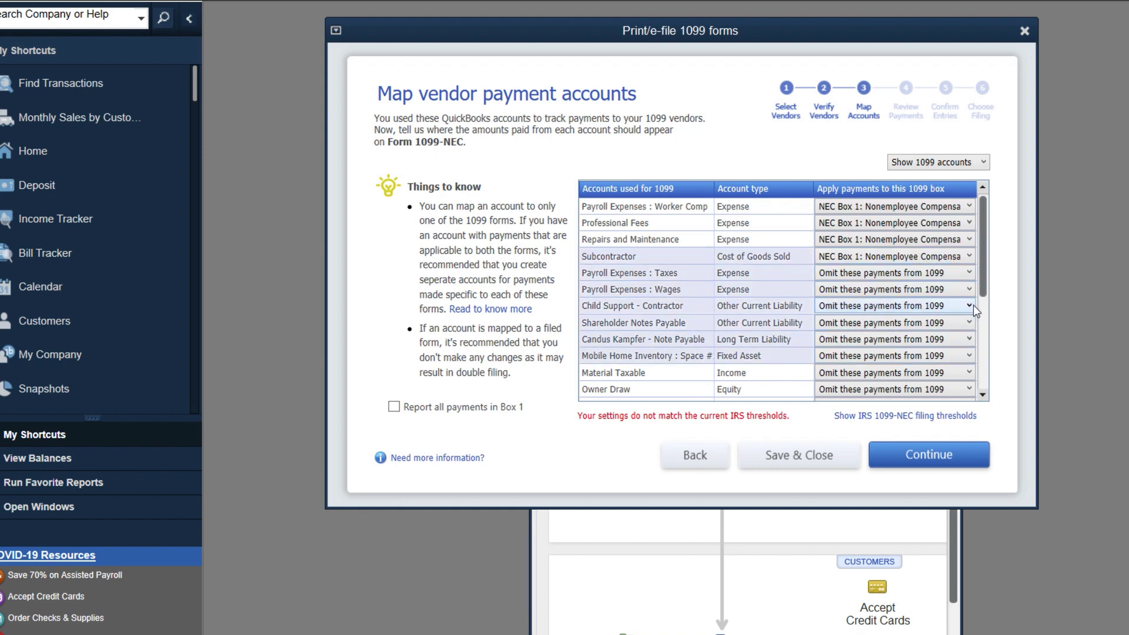
Confirm Job Supplies now lists the NEC box options, keep it omitted, and Save & Close
click(979, 326)
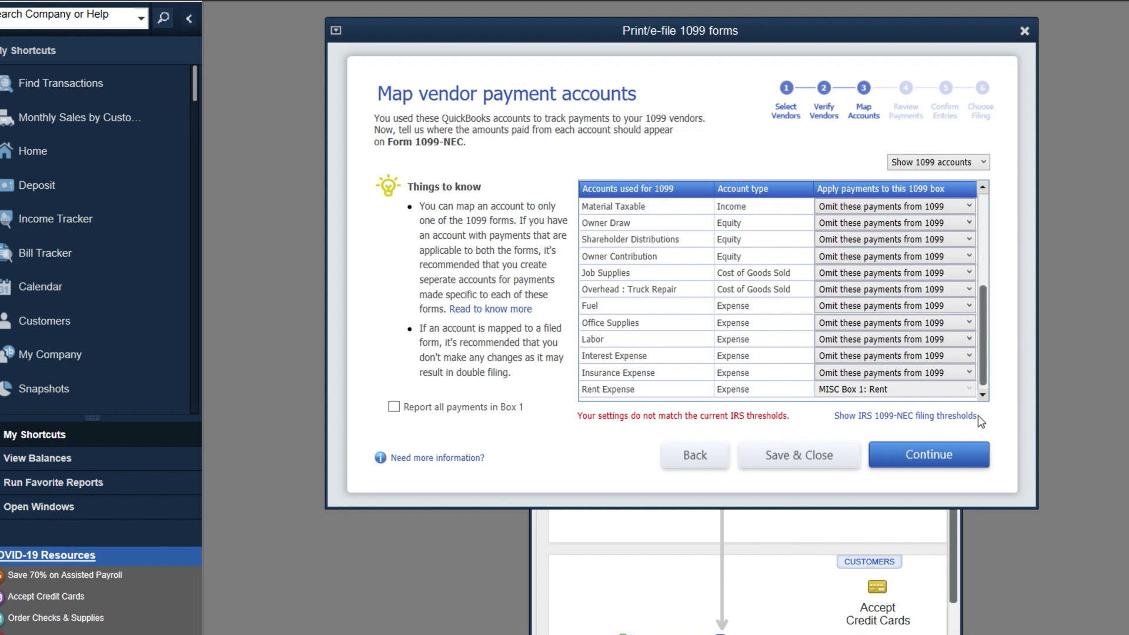
click(890, 274)
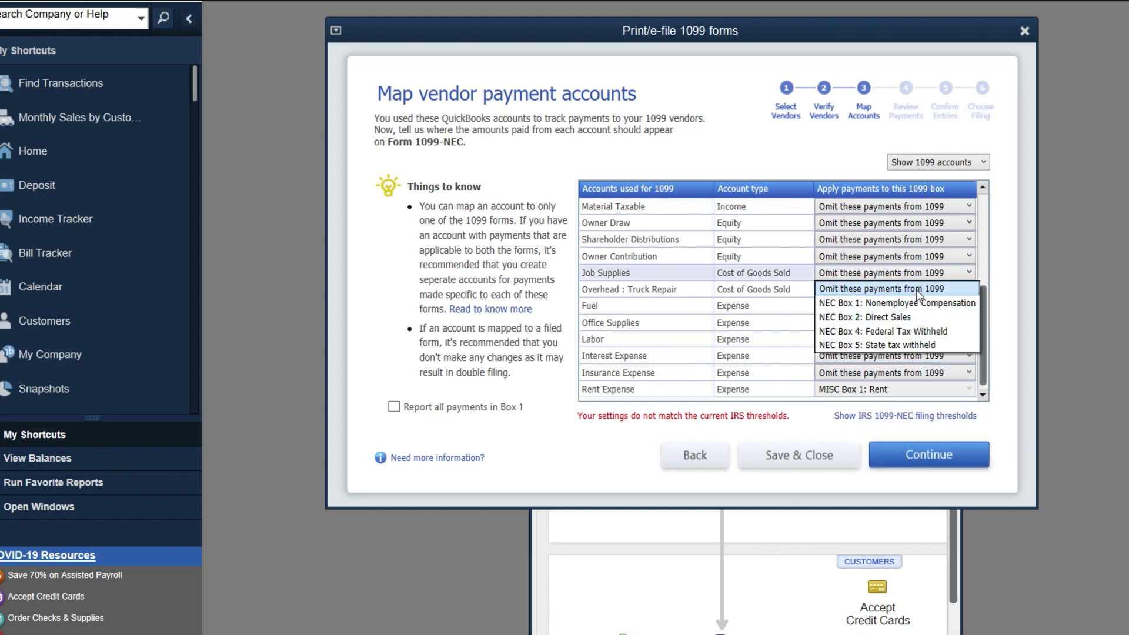
click(917, 289)
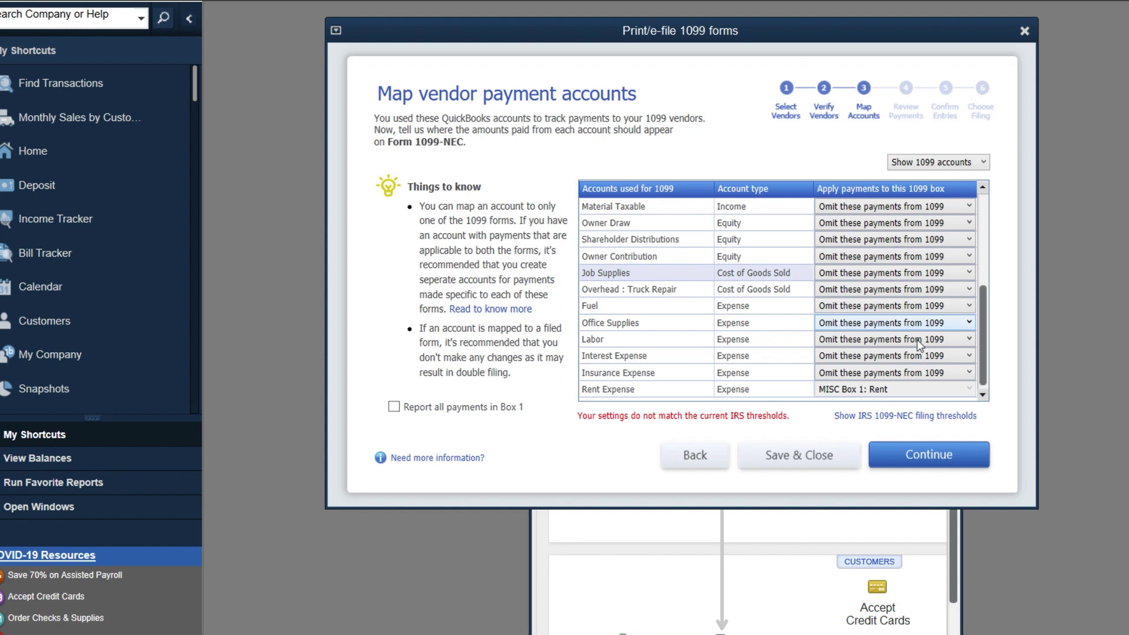
click(840, 456)
Maximize the Home window so the Home Page flowchart fills the workspace
click(926, 367)
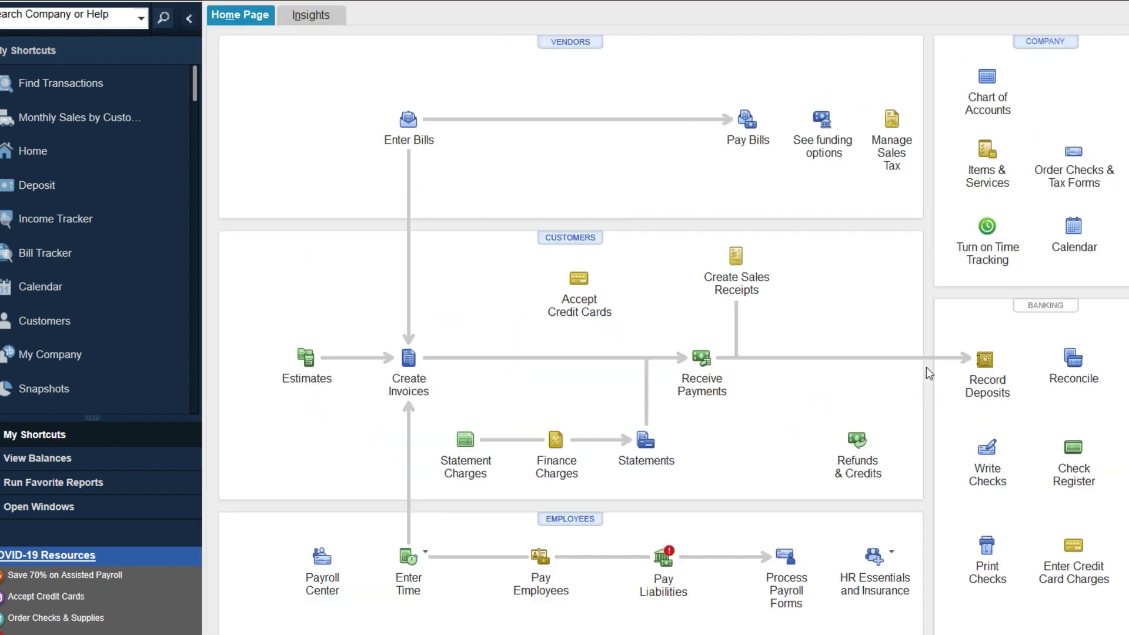